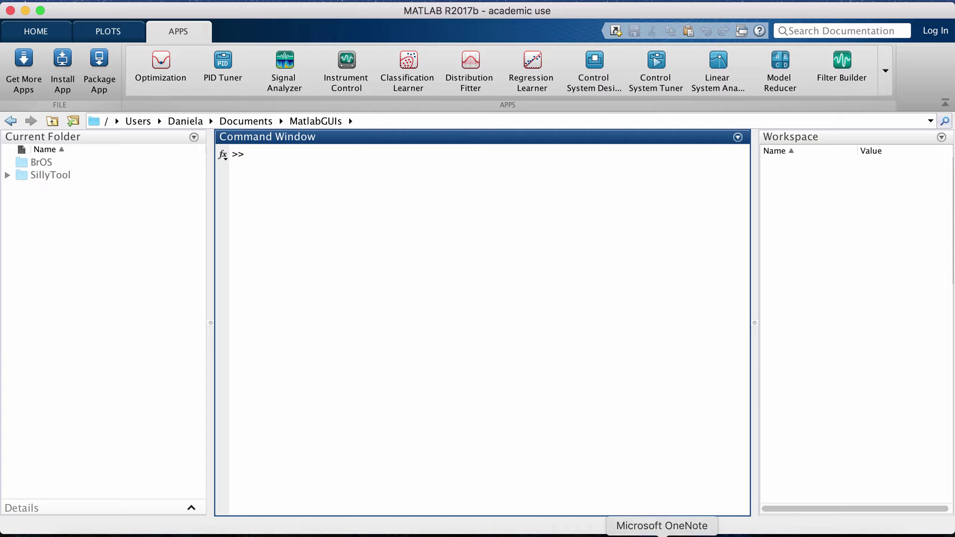
click(177, 535)
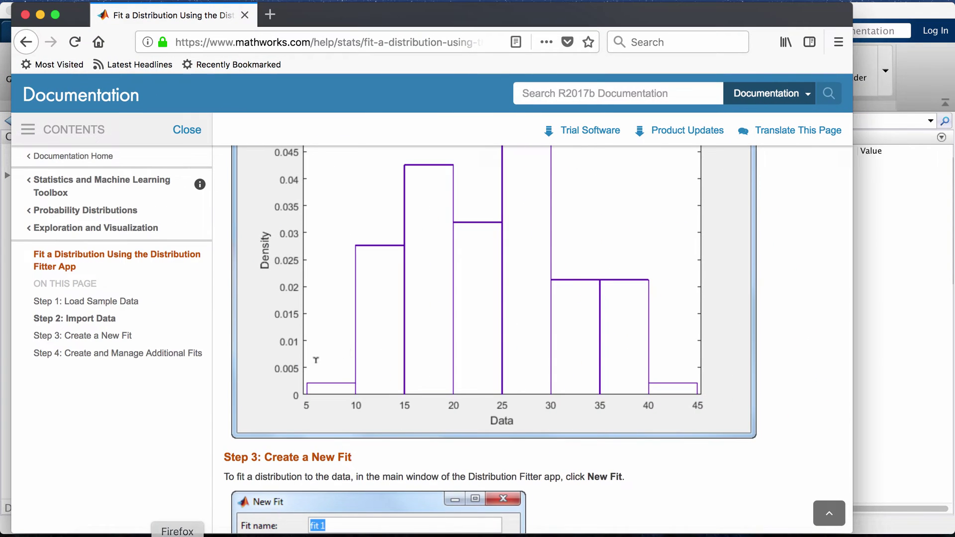
scroll(725, 309, up, 15)
scroll(793, 352, down, 4)
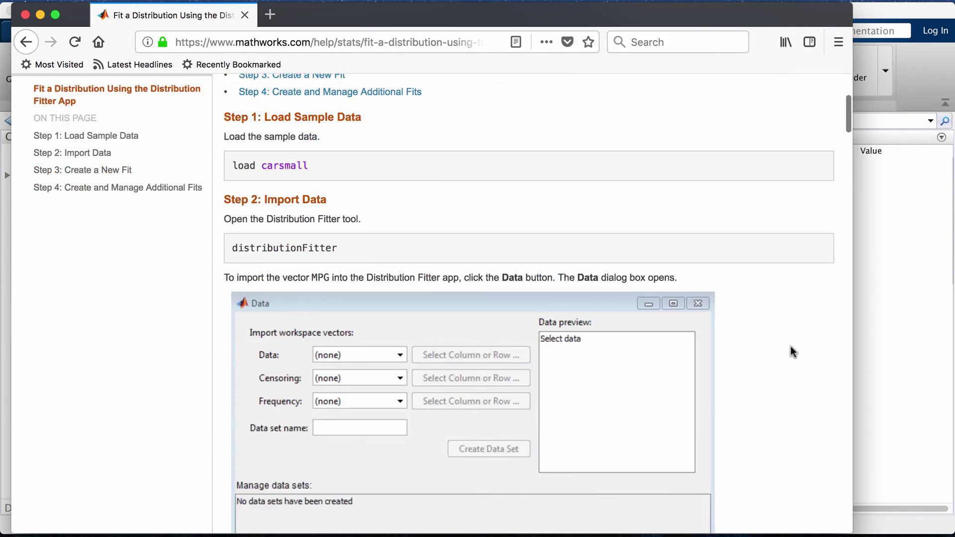
scroll(793, 352, down, 20)
scroll(794, 352, up, 6)
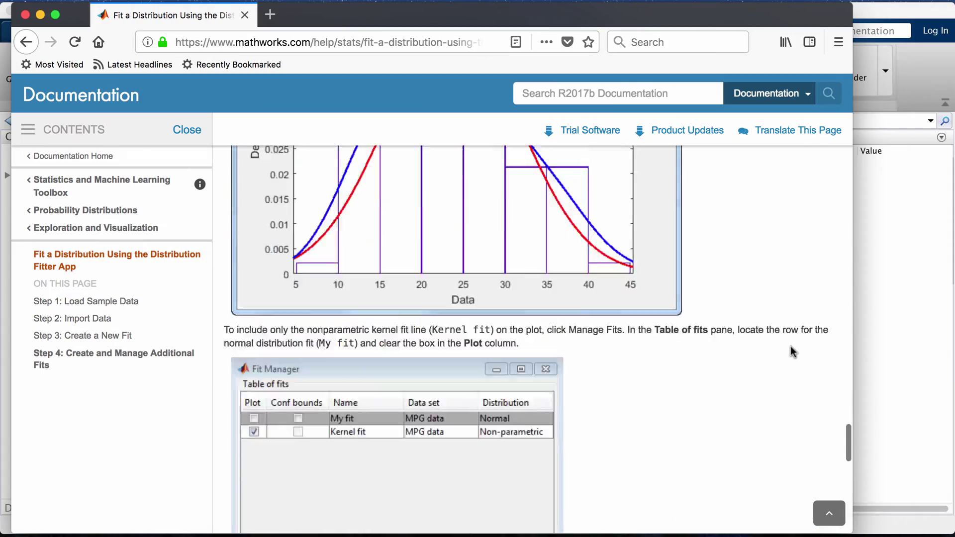
scroll(793, 352, up, 15)
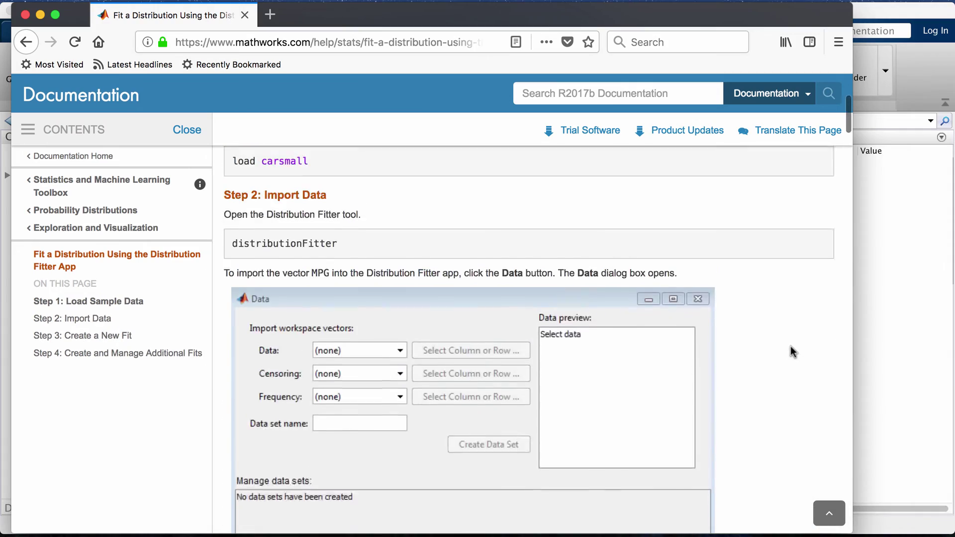
scroll(793, 352, up, 5)
scroll(793, 352, down, 12)
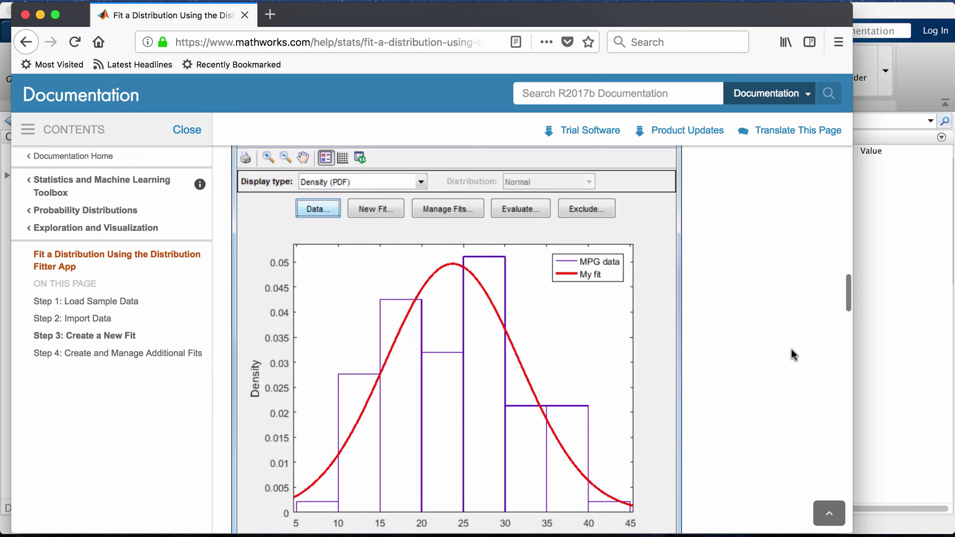
scroll(792, 349, down, 15)
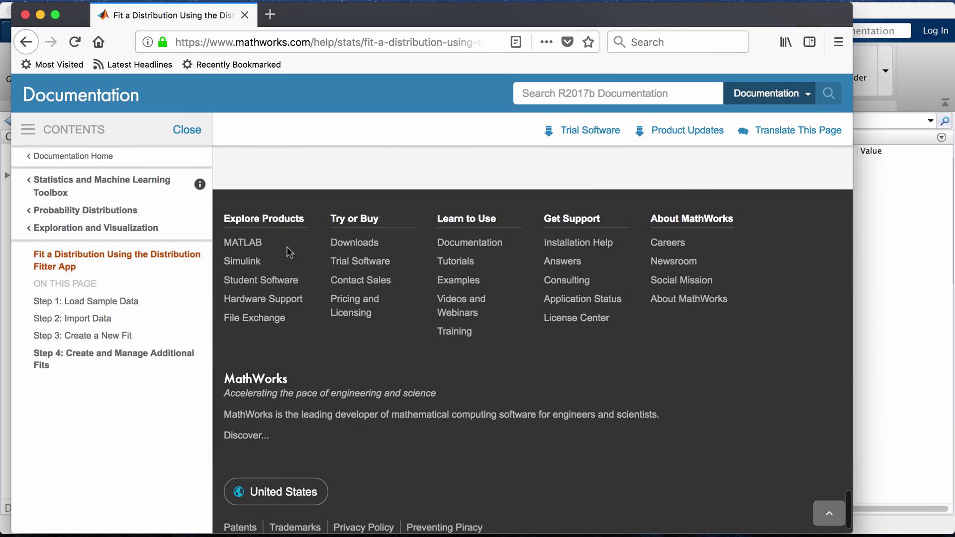
scroll(287, 247, up, 15)
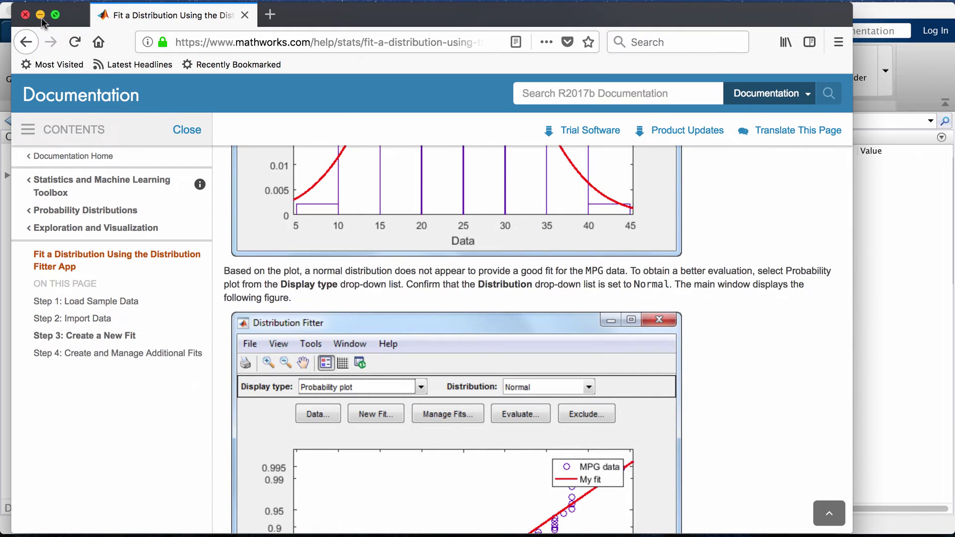
Back in MATLAB, run 'load carsmall' in the Command Window.
click(41, 15)
click(362, 241)
text(load)
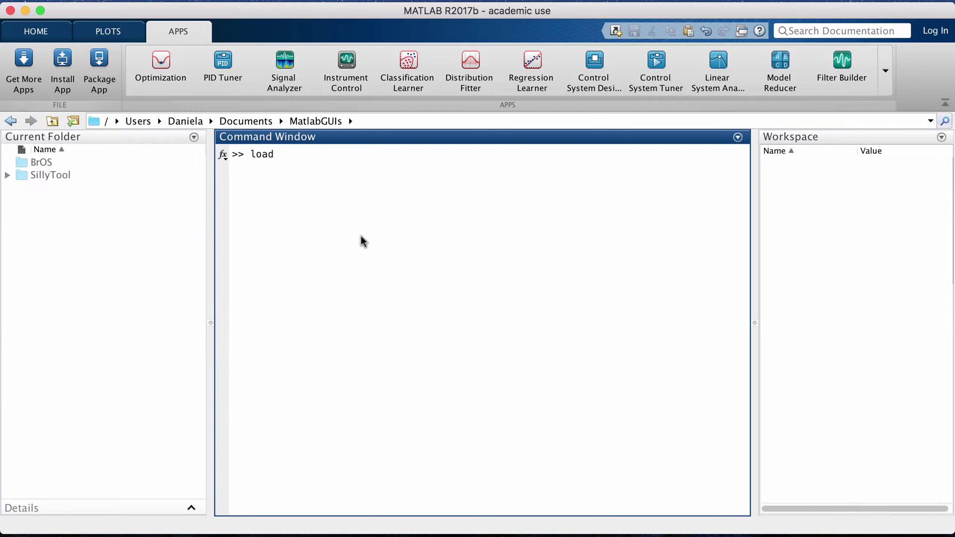
text(carsmall)
key(Return)
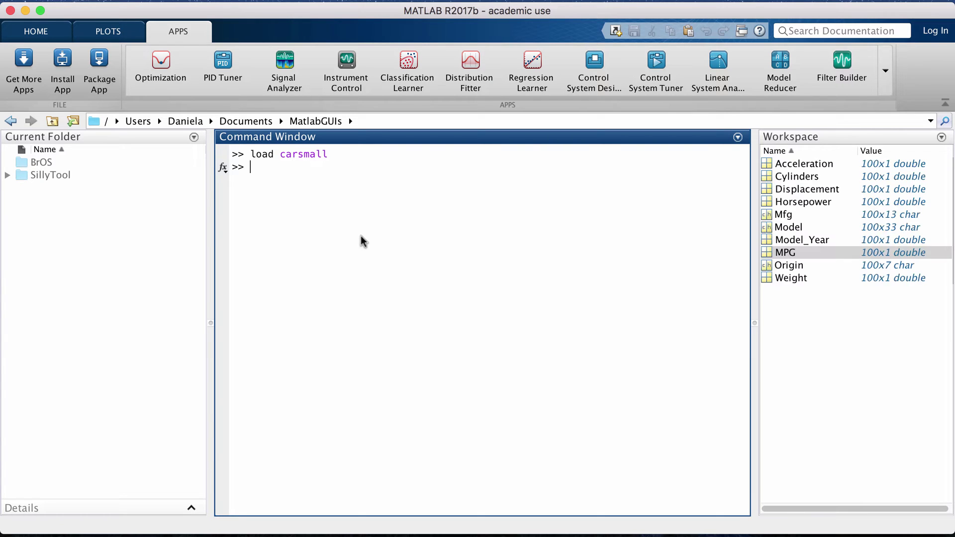
Select Cylinders, Model_Year and finally MPG in the Workspace.
click(812, 174)
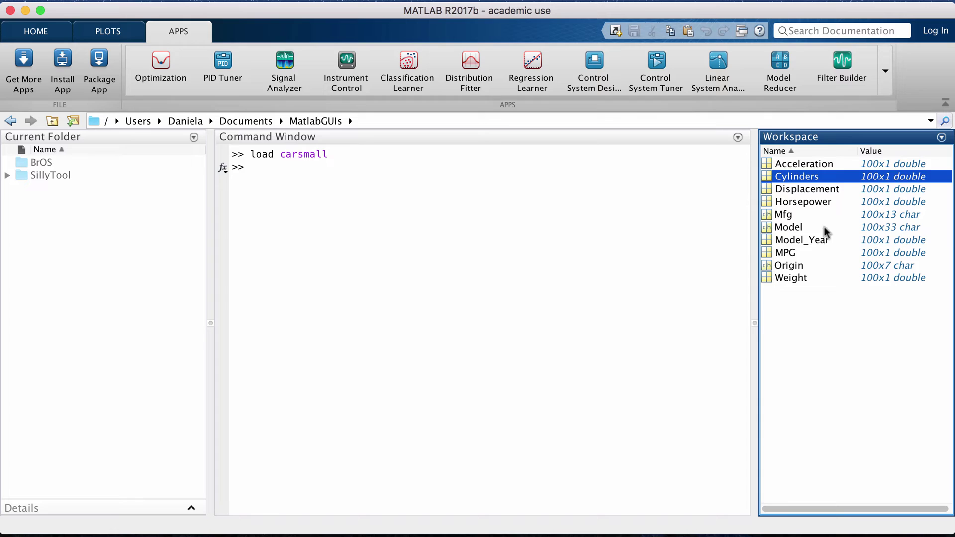
click(826, 239)
click(811, 253)
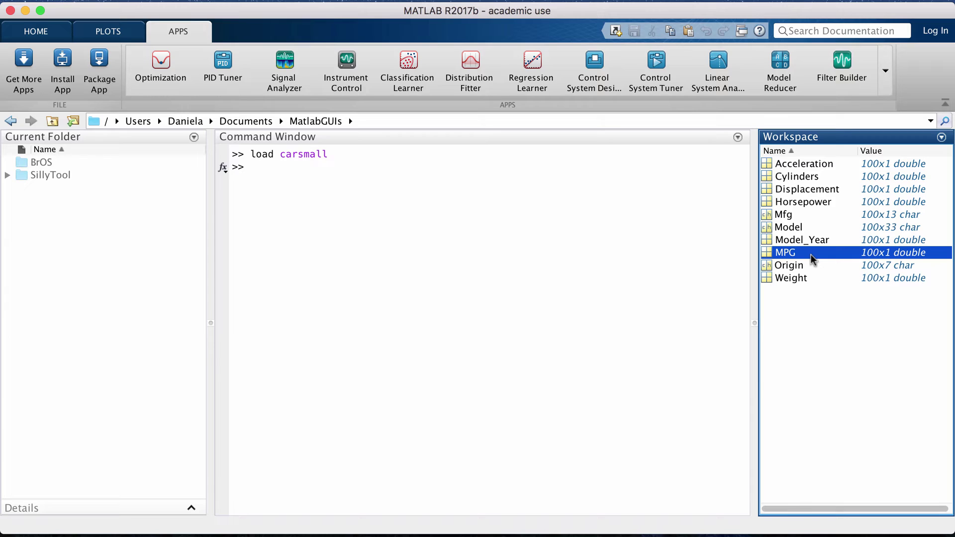
click(551, 221)
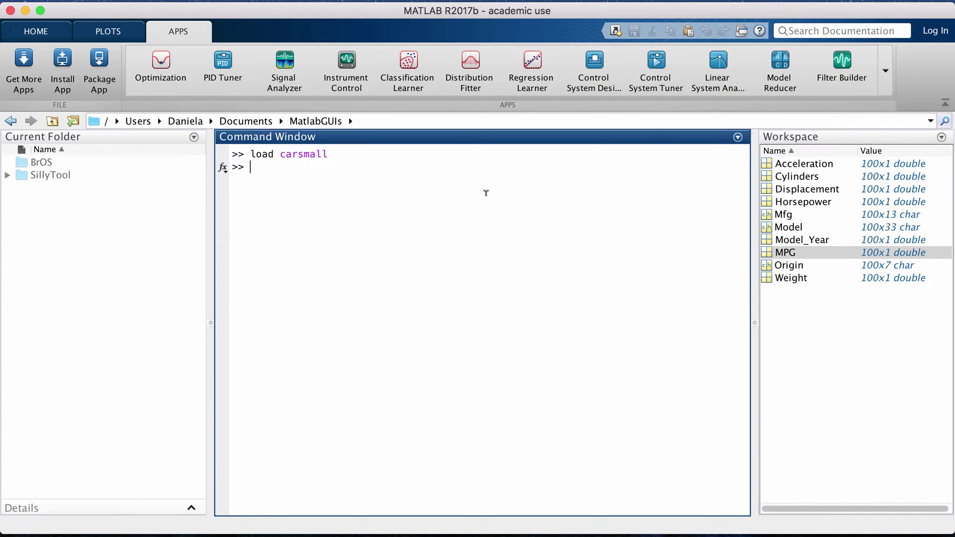
Launch Distribution Fitter from Apps and open its data import window via File > Import Data.
click(469, 79)
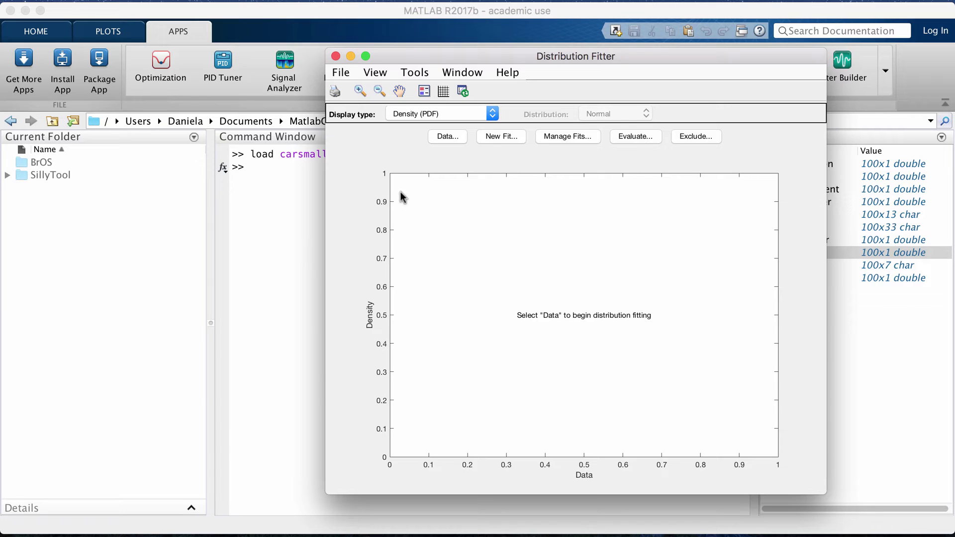
click(446, 135)
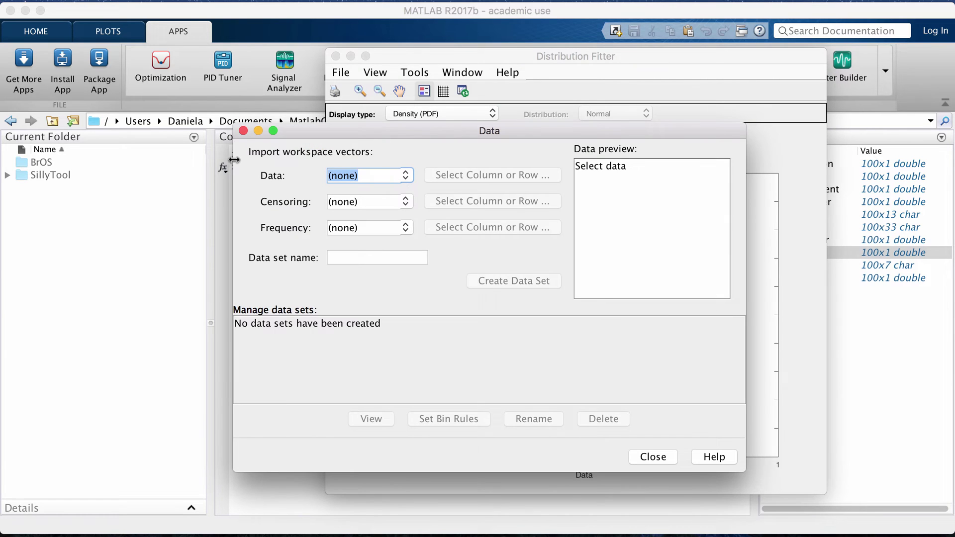
click(256, 124)
click(341, 73)
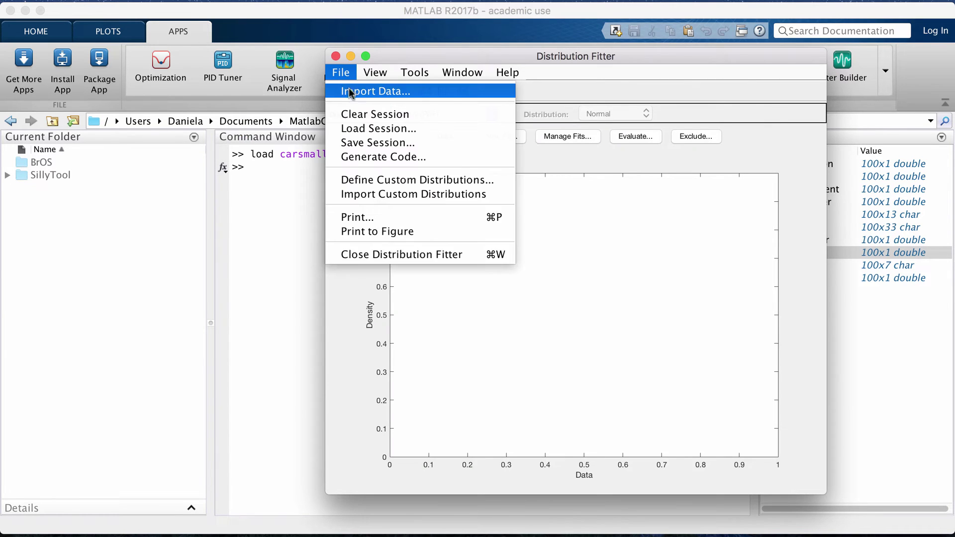
click(352, 92)
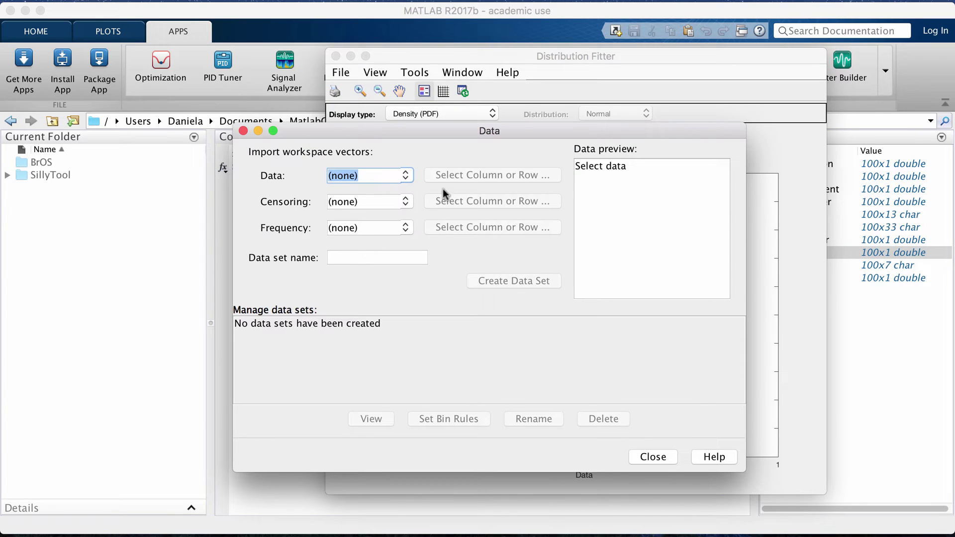
click(852, 145)
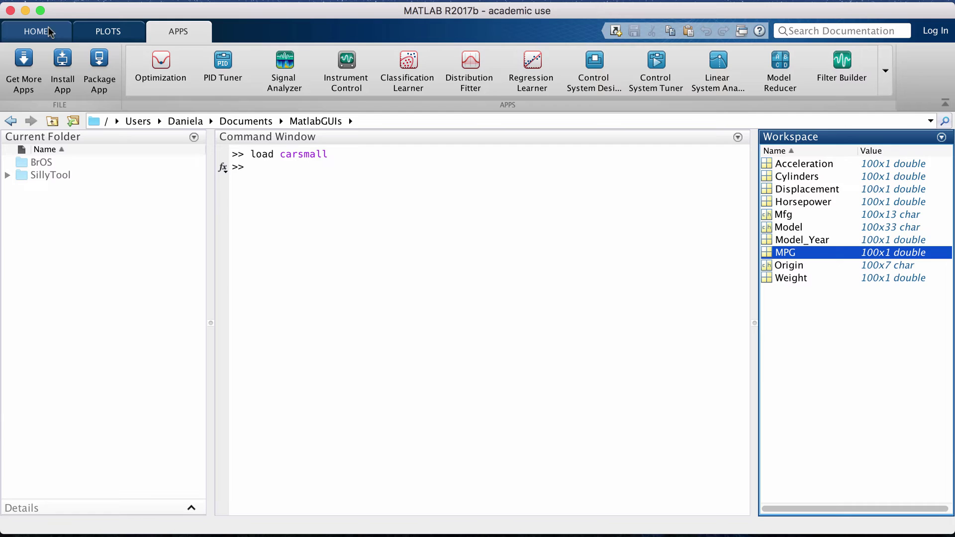
In the Data dialog, choose the MPG vector and create the 'MPG data' data set.
drag(96, 10, 99, 219)
click(320, 153)
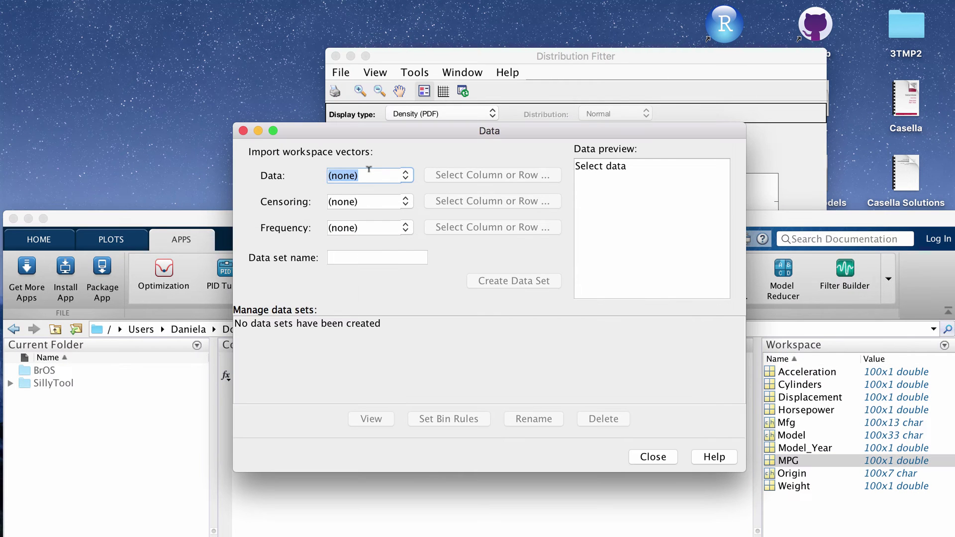
click(406, 176)
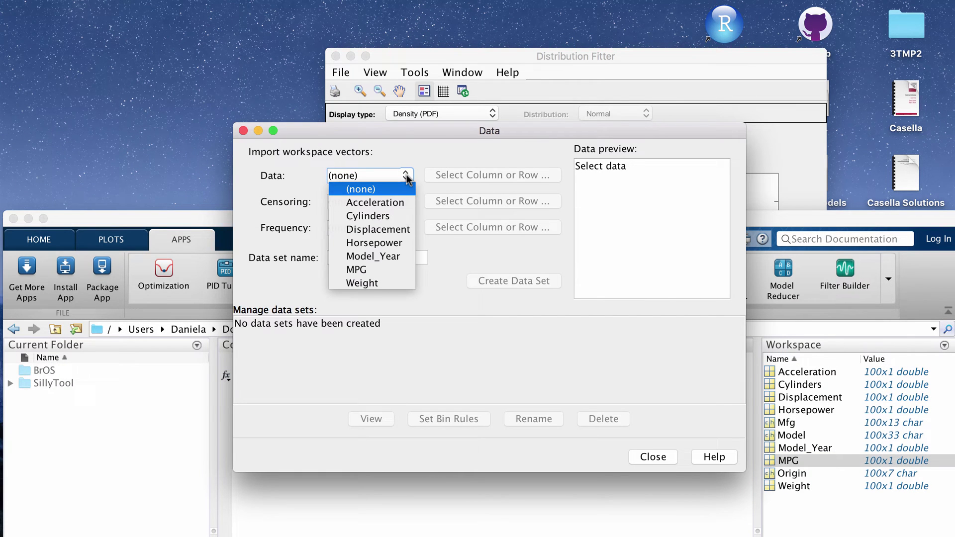
click(389, 270)
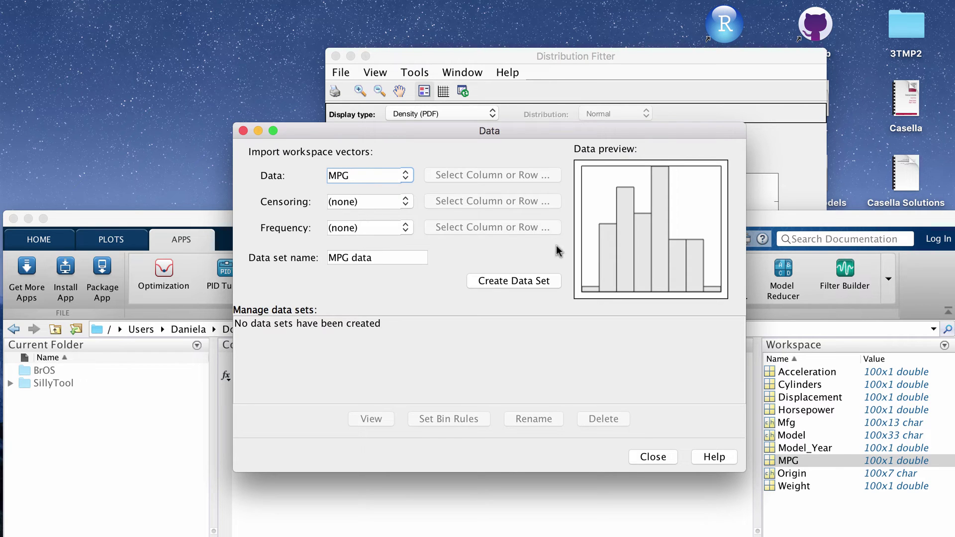
click(546, 281)
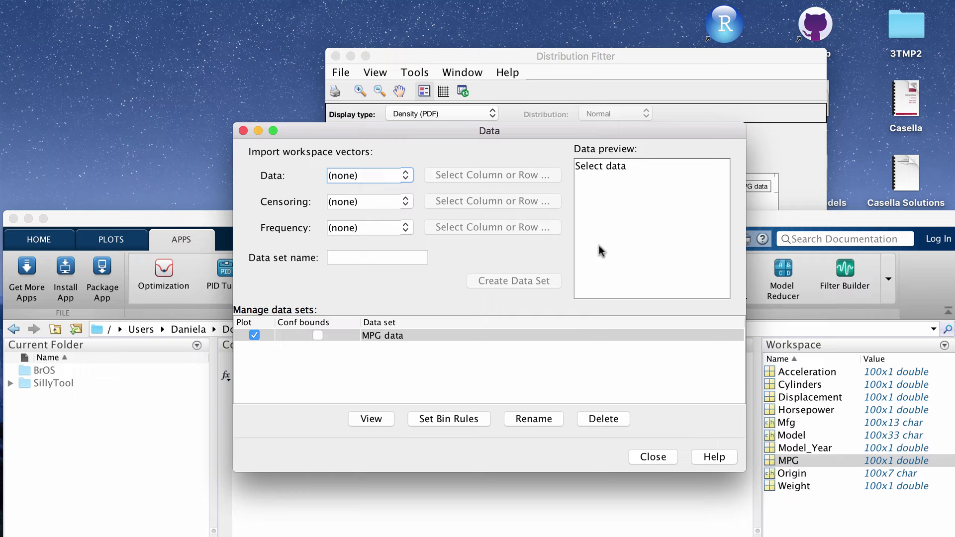
Close the Data dialog and arrange windows so the Distribution Fitter's MPG histogram is in front.
click(658, 456)
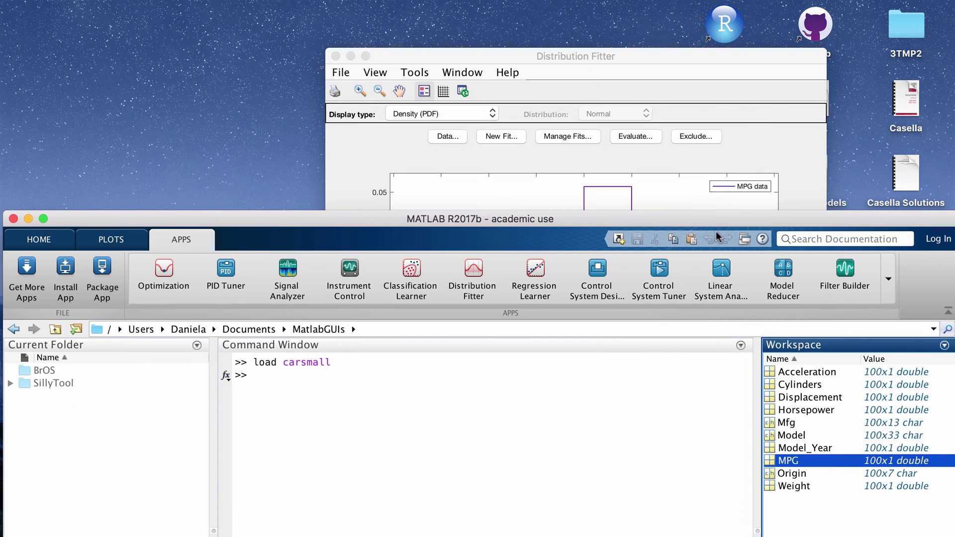
drag(716, 223, 712, 122)
click(704, 58)
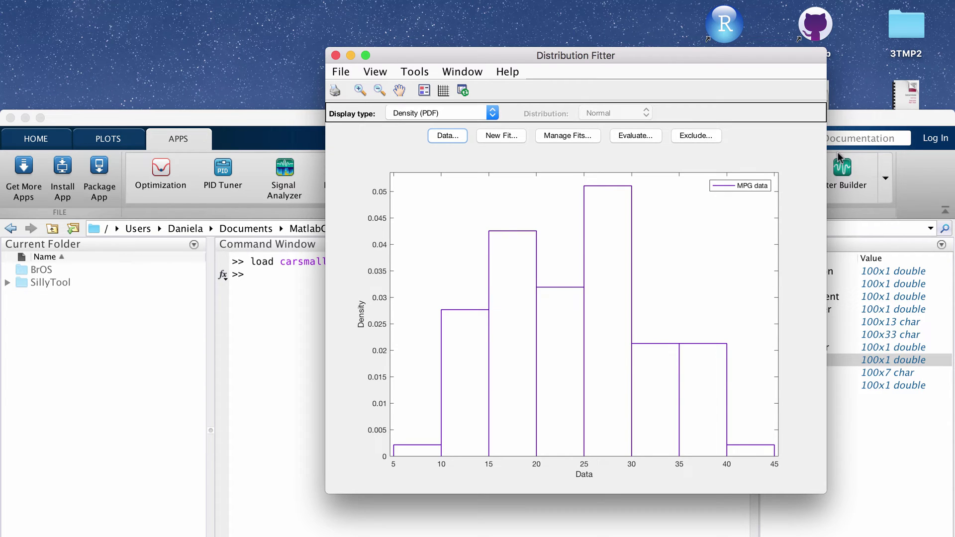
drag(762, 55, 877, 11)
drag(342, 124, 341, 46)
click(513, 12)
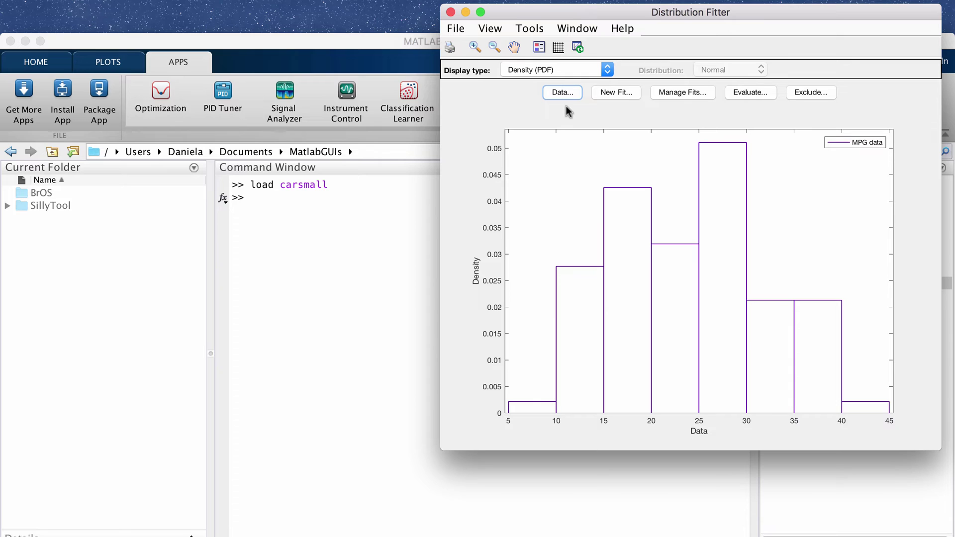
Start a new fit on 'MPG data' and browse the list of distribution types.
click(610, 92)
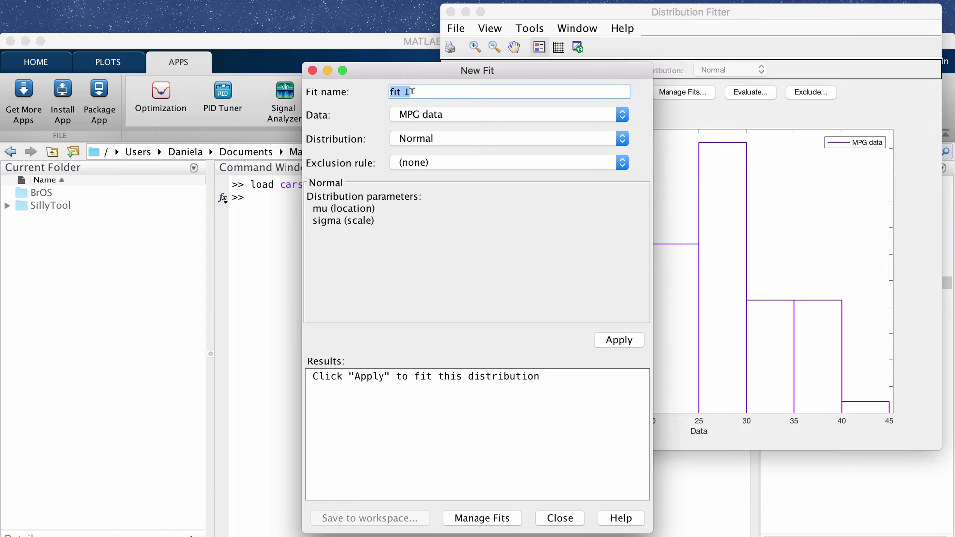
click(429, 113)
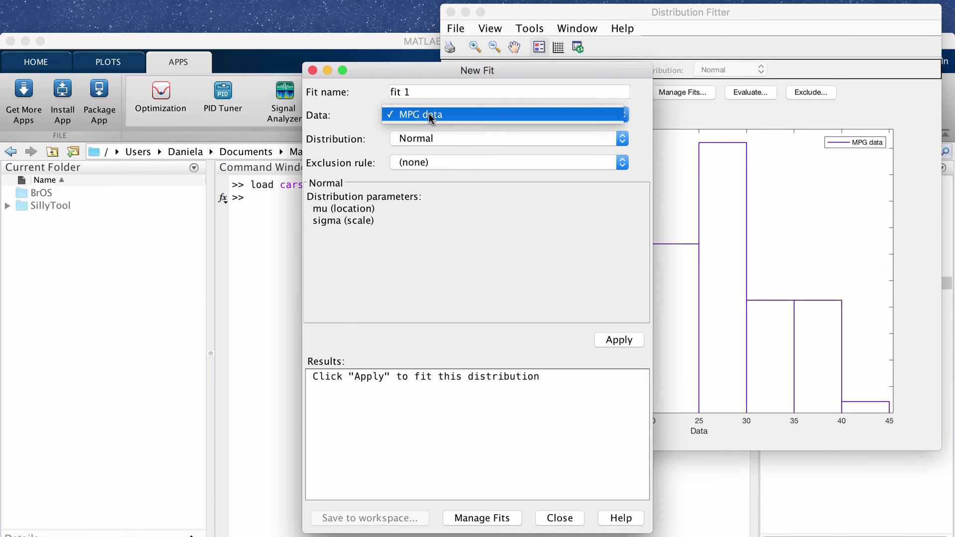
click(429, 114)
click(447, 138)
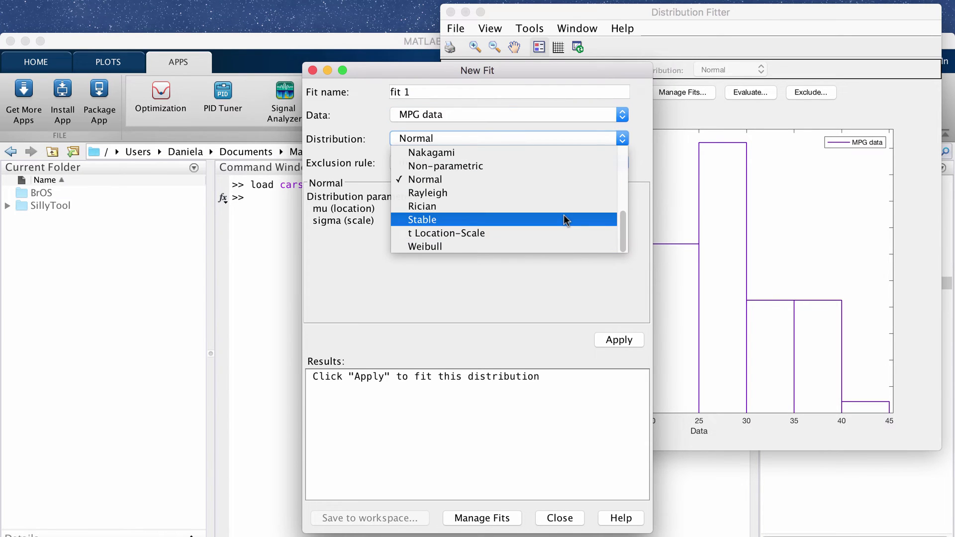
scroll(563, 214, up, 5)
scroll(563, 210, down, 5)
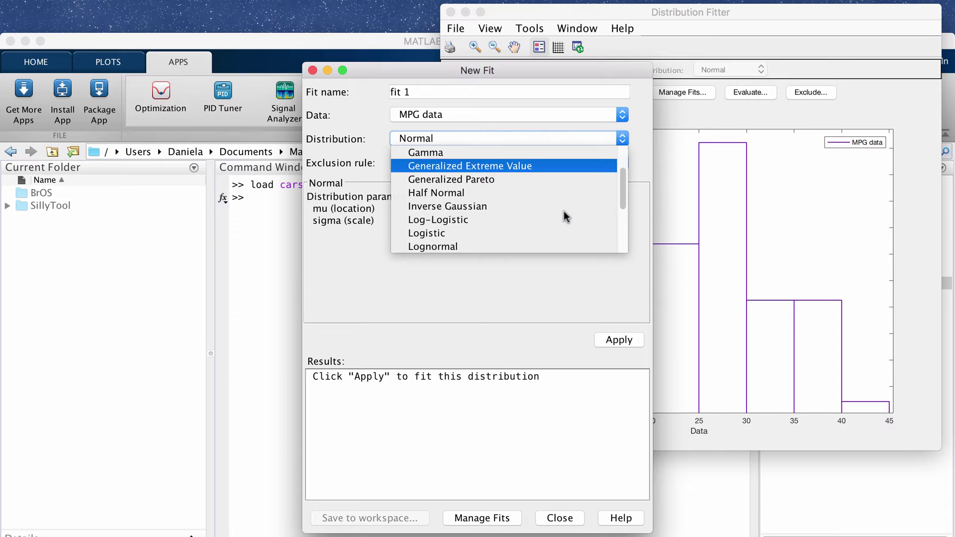
scroll(564, 215, up, 5)
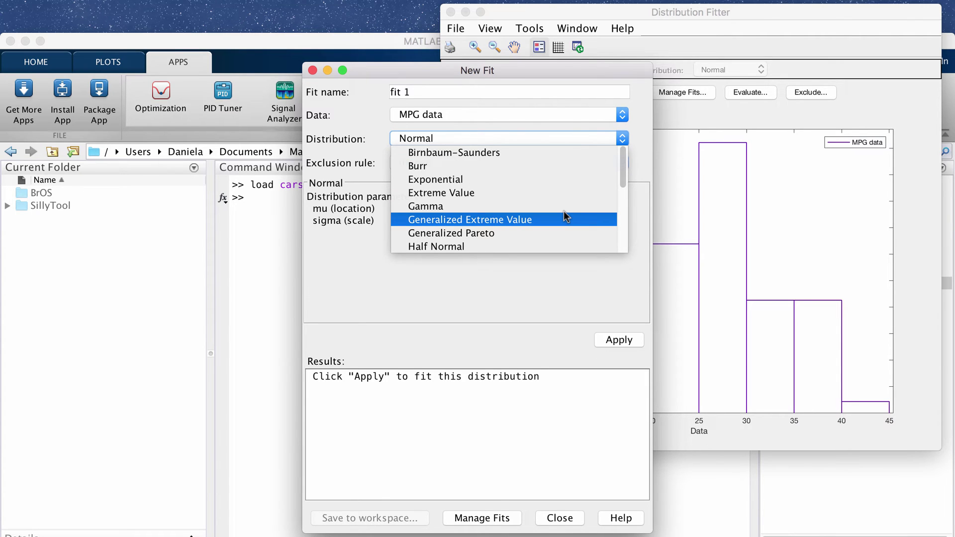
scroll(563, 217, down, 5)
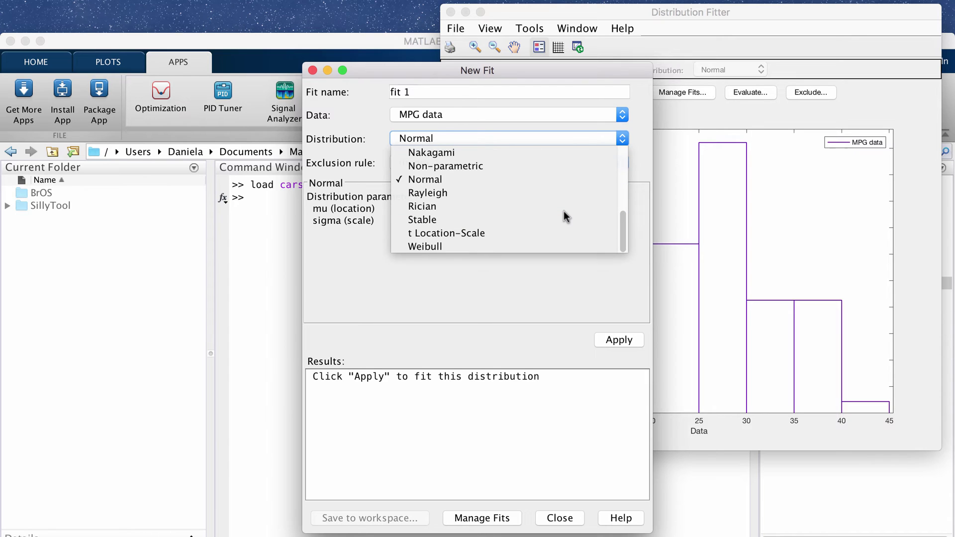
scroll(563, 212, up, 5)
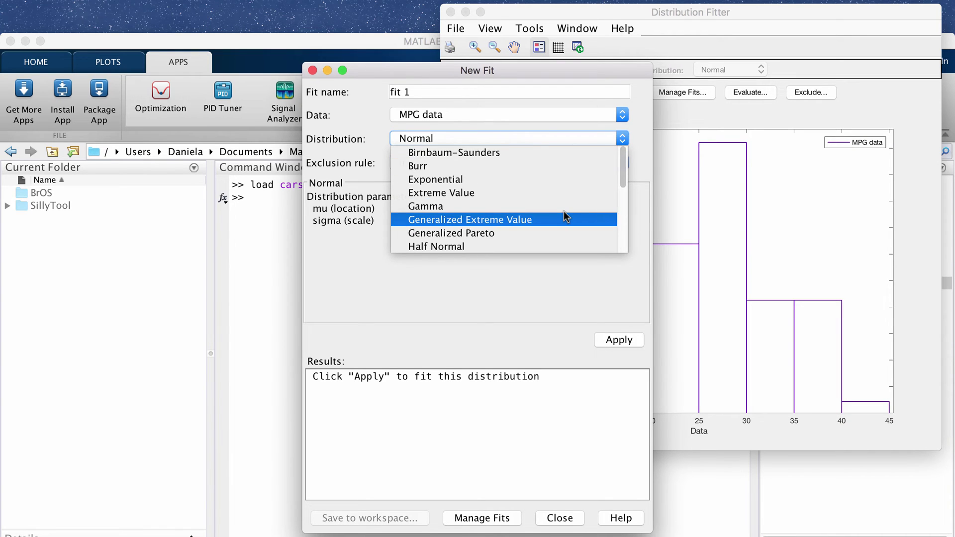
scroll(563, 212, down, 5)
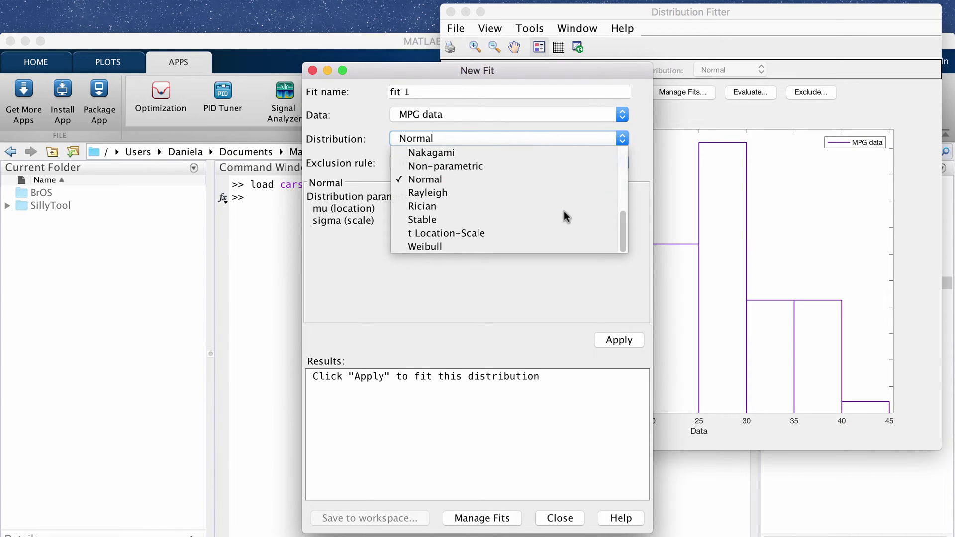
Try a Non-parametric fit with the Normal kernel, then reopen the distribution list.
click(529, 168)
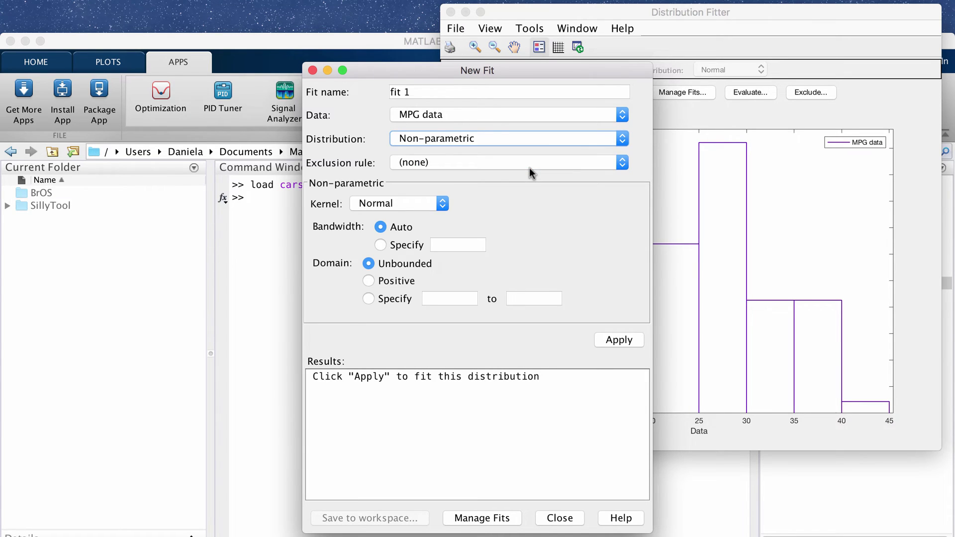
click(423, 203)
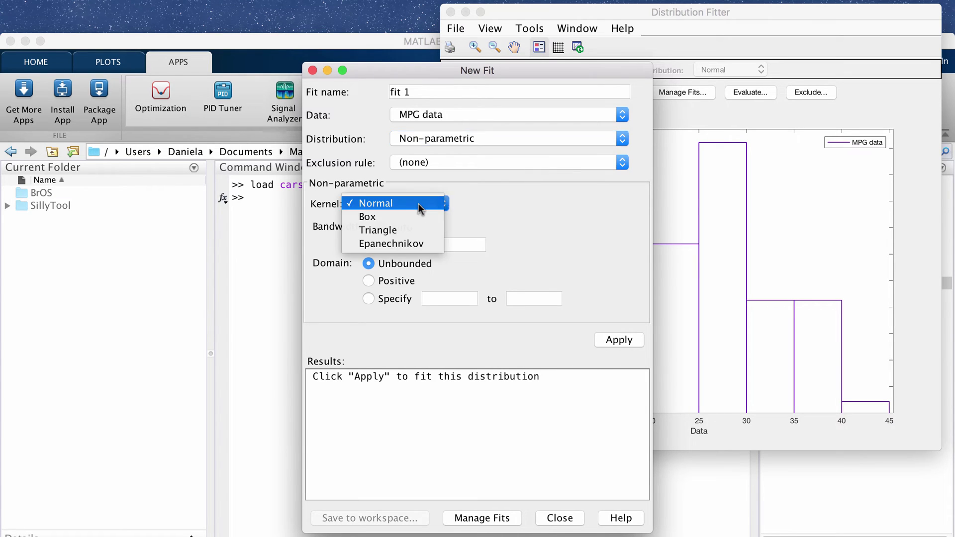
click(488, 205)
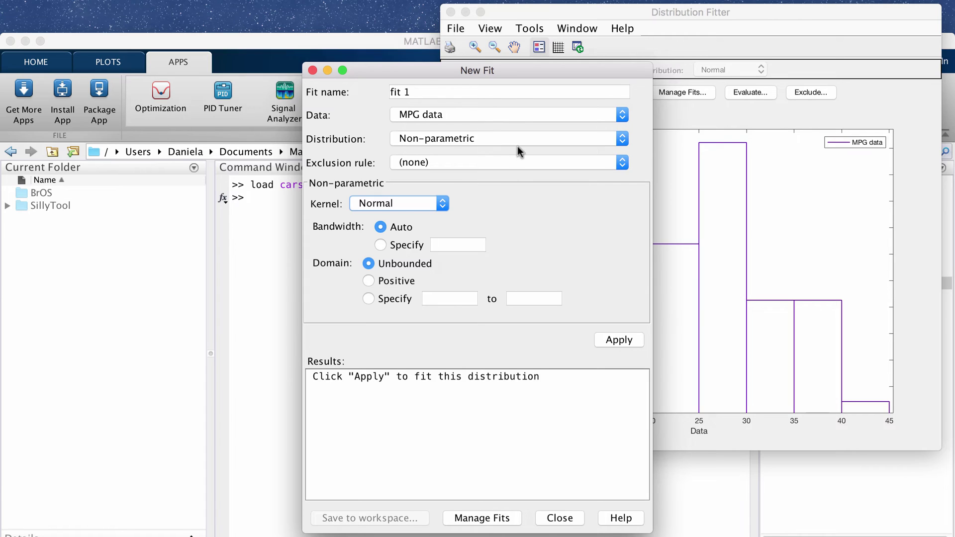
click(475, 137)
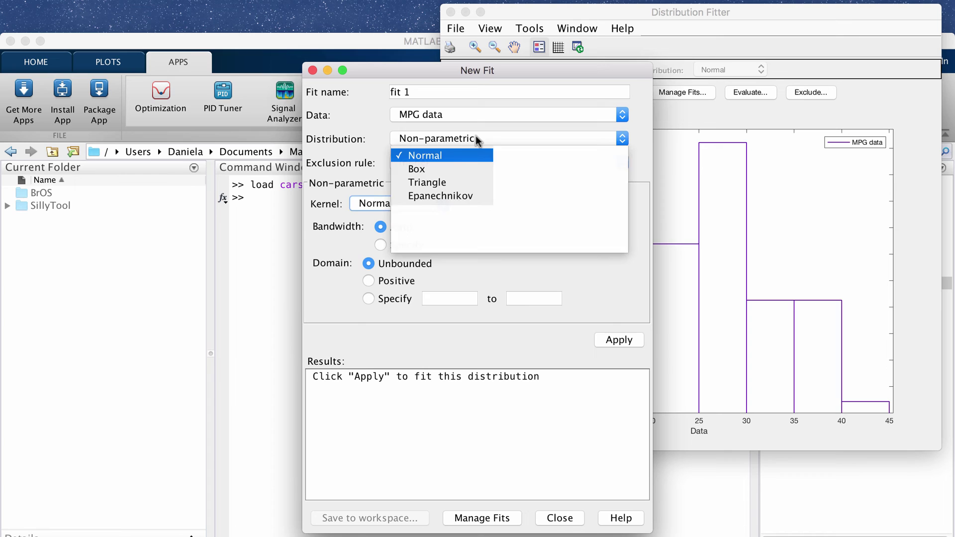
scroll(568, 198, up, 4)
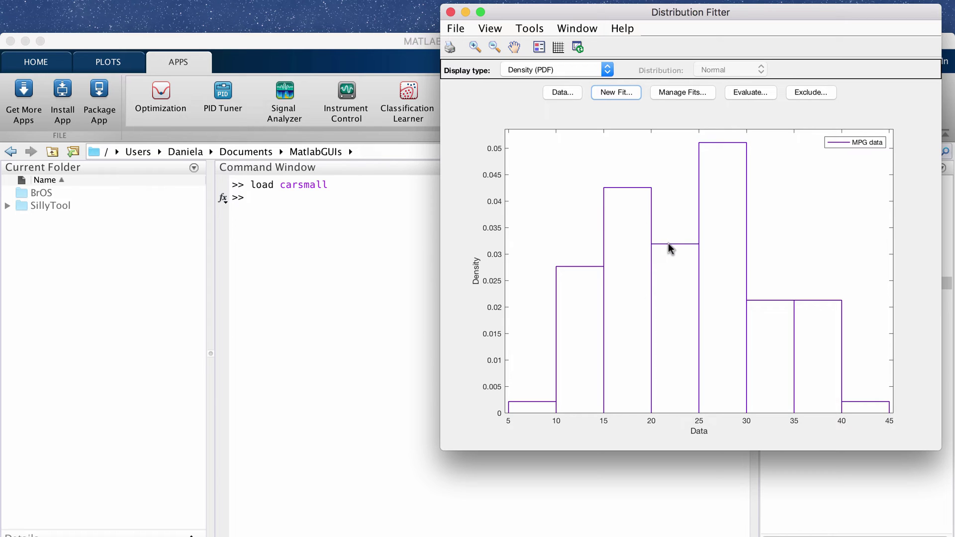
Apply a Normal fit 2 to MPG data (mu 23.7181, sigma 8.03573) and close the editor.
click(622, 94)
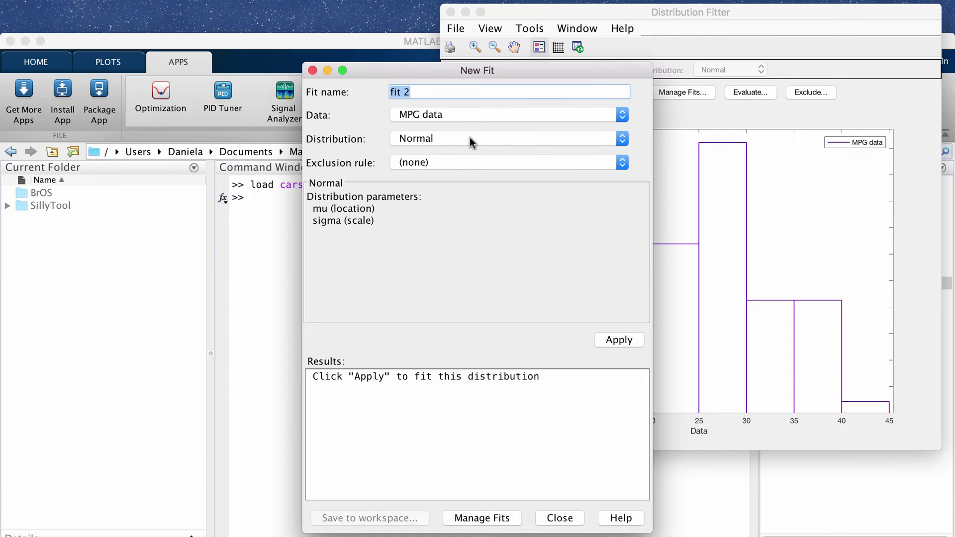
click(451, 141)
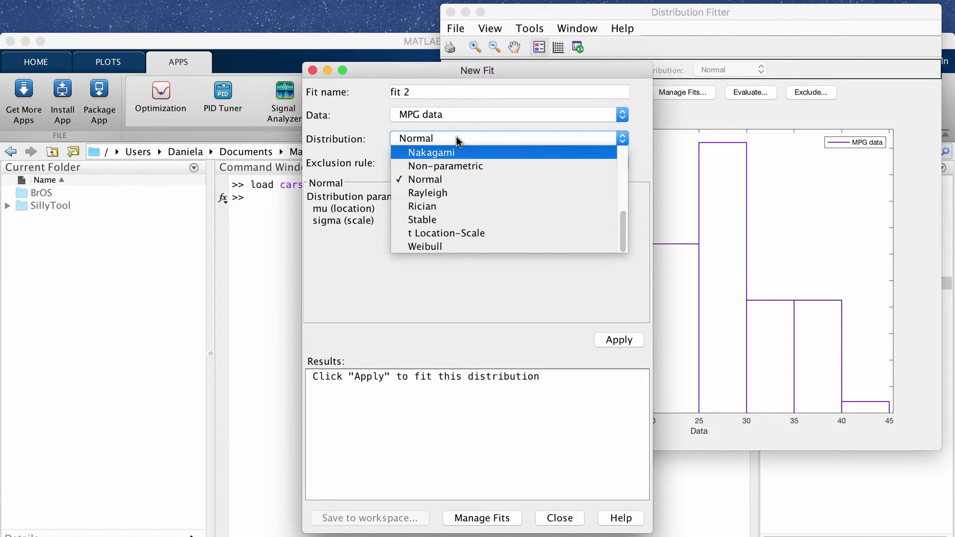
click(455, 136)
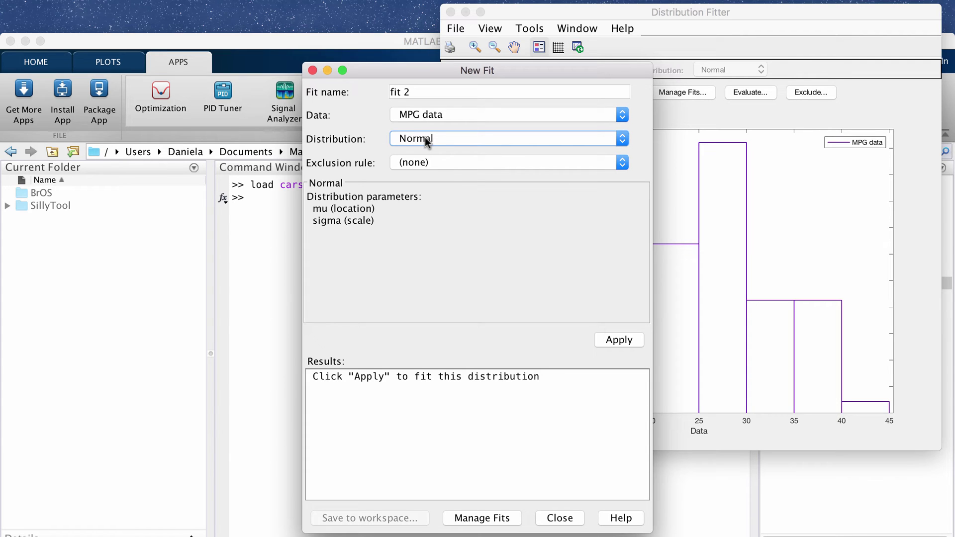
click(610, 337)
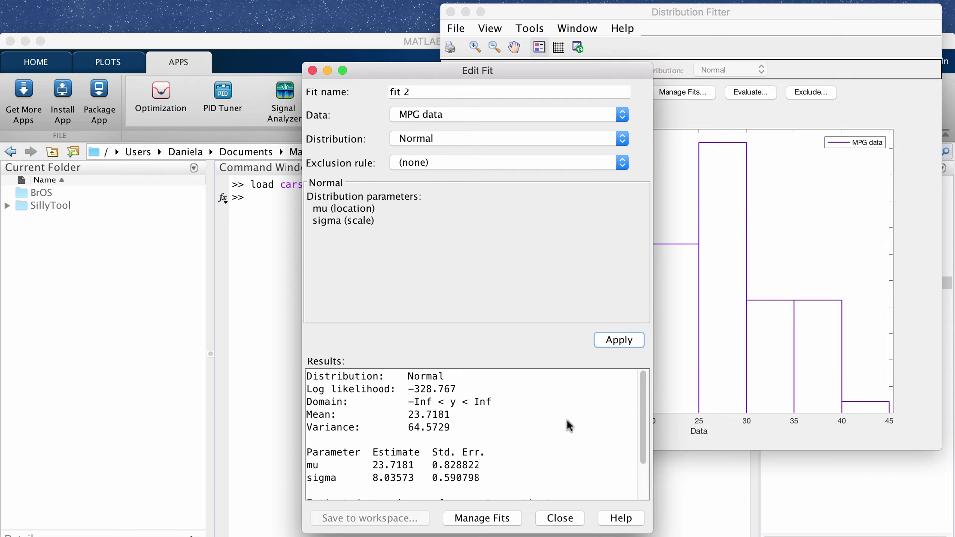
scroll(580, 424, down, 2)
scroll(580, 425, up, 2)
scroll(580, 425, down, 2)
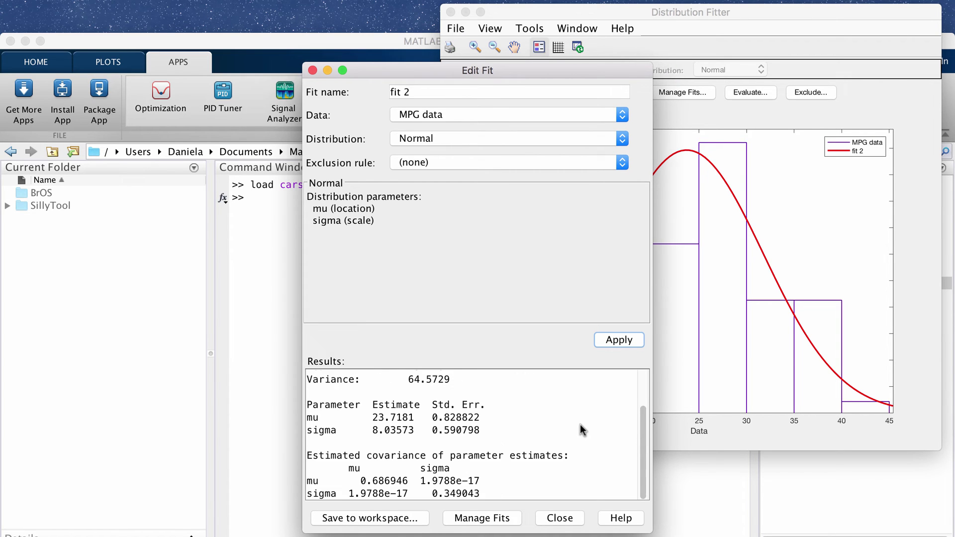
scroll(580, 425, up, 1)
scroll(580, 430, down, 1)
scroll(580, 430, up, 3)
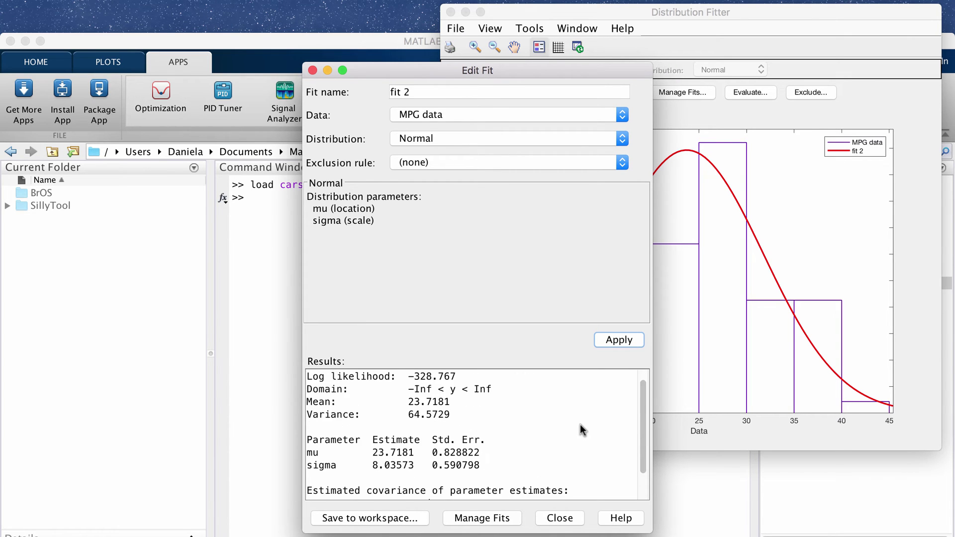
scroll(555, 467, down, 3)
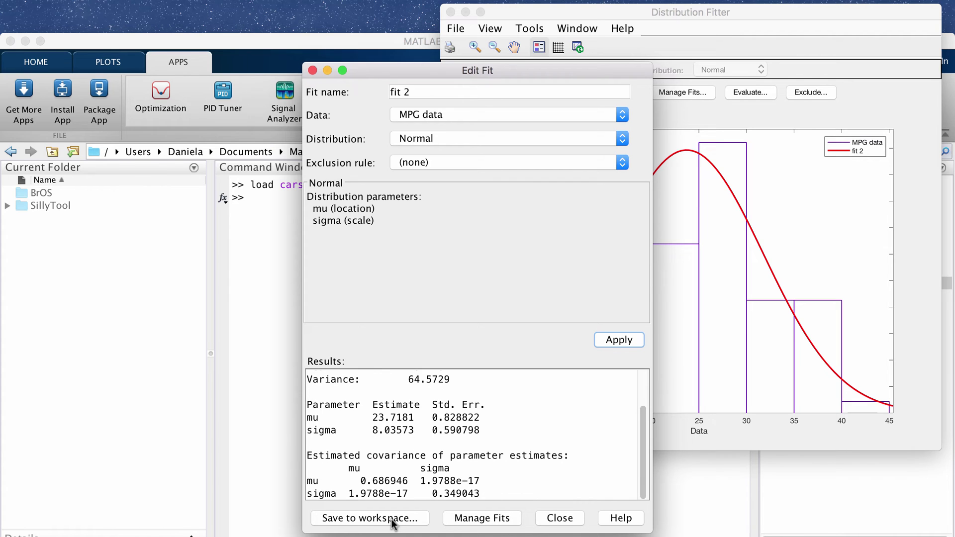
click(560, 518)
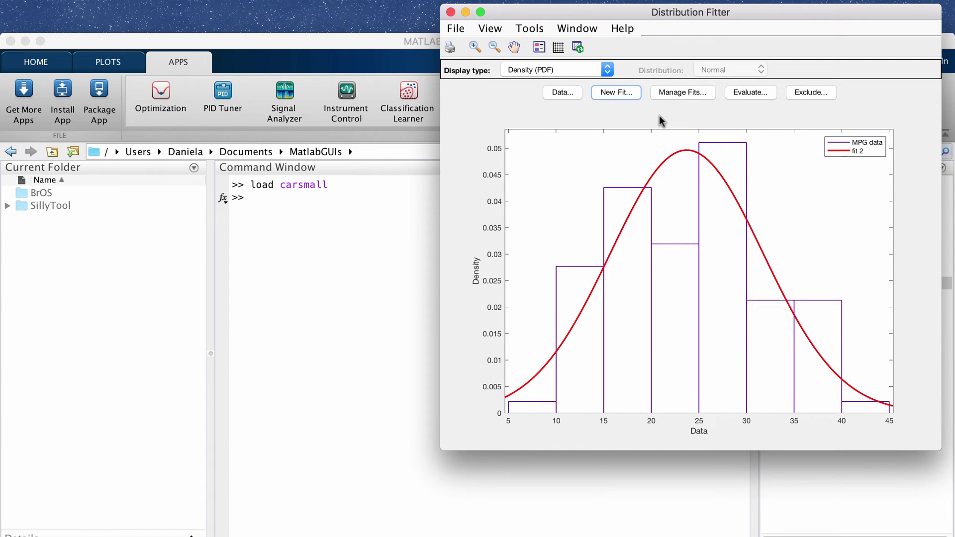
Switch the display type to Probability plot with Normal as the reference distribution.
click(572, 71)
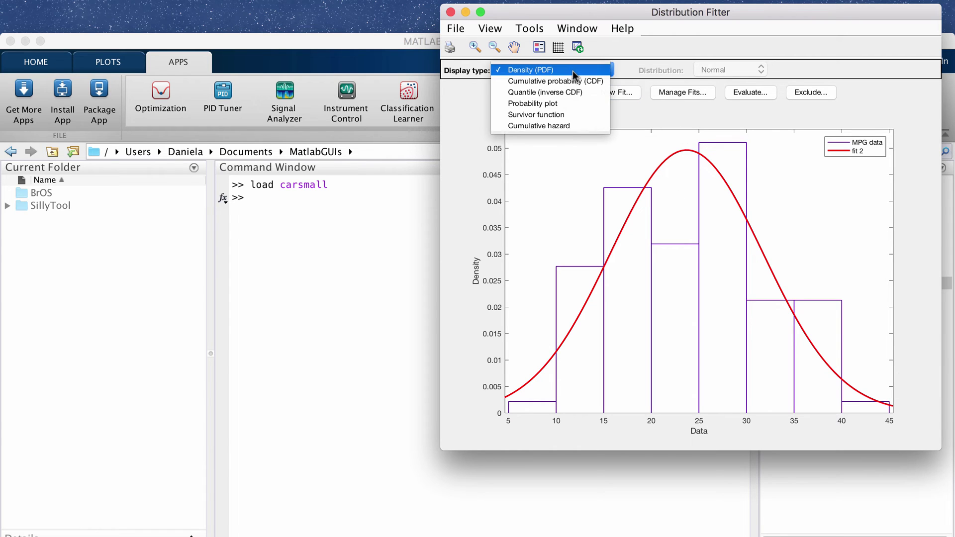
click(568, 104)
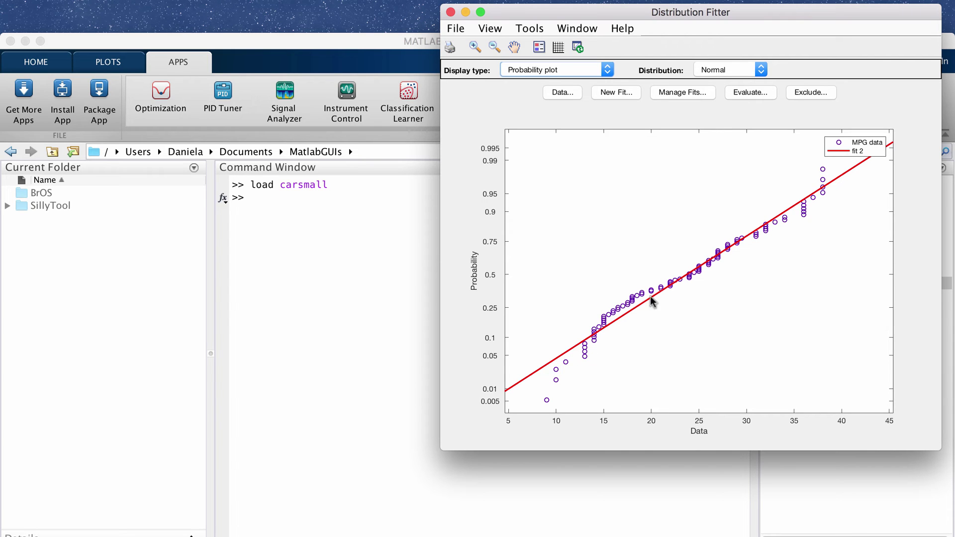
click(712, 71)
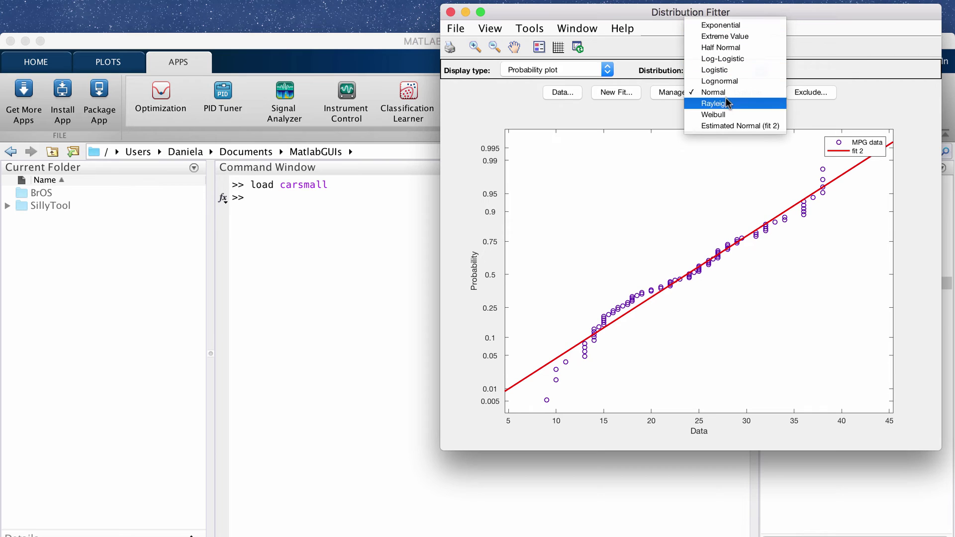
click(655, 125)
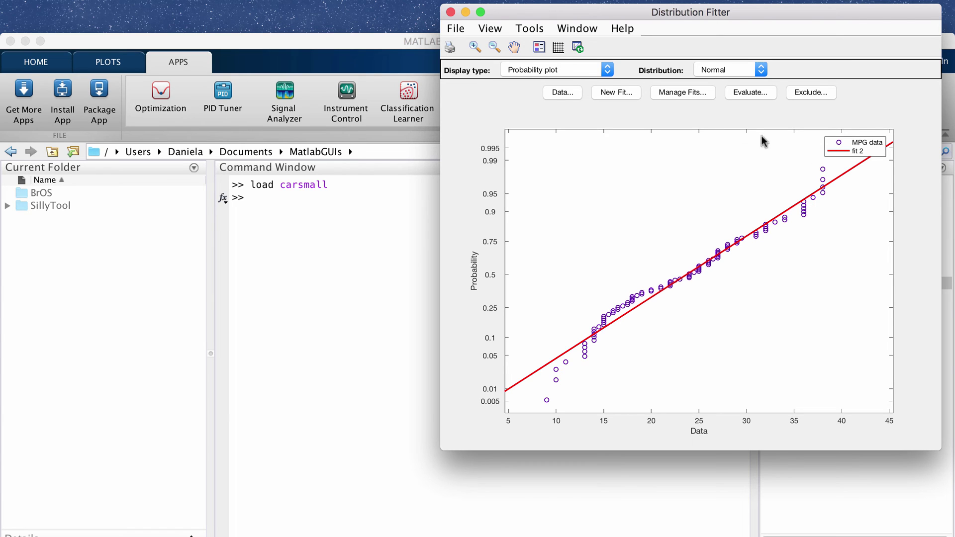
Return to the Density (PDF) display and start a new fit, discarding fit 3 for fit 4.
click(575, 69)
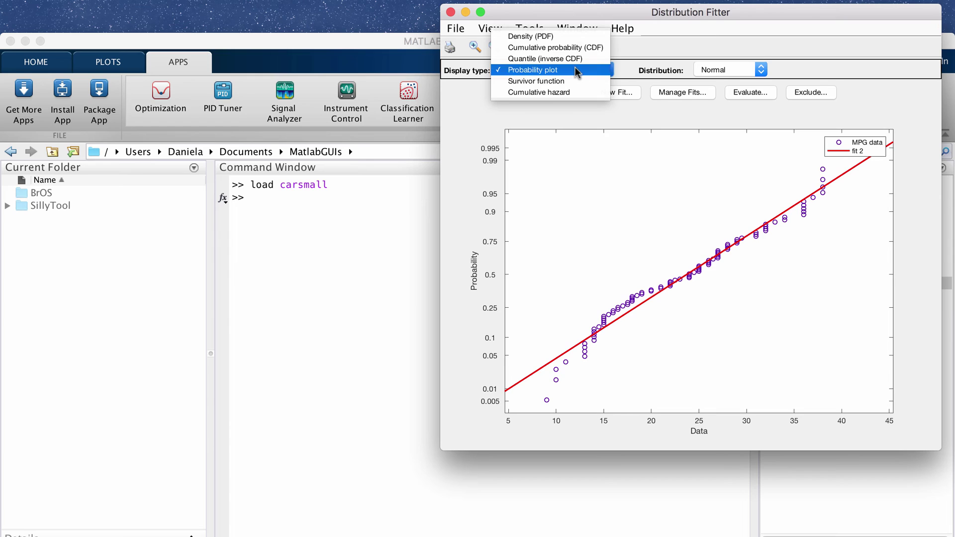
click(565, 37)
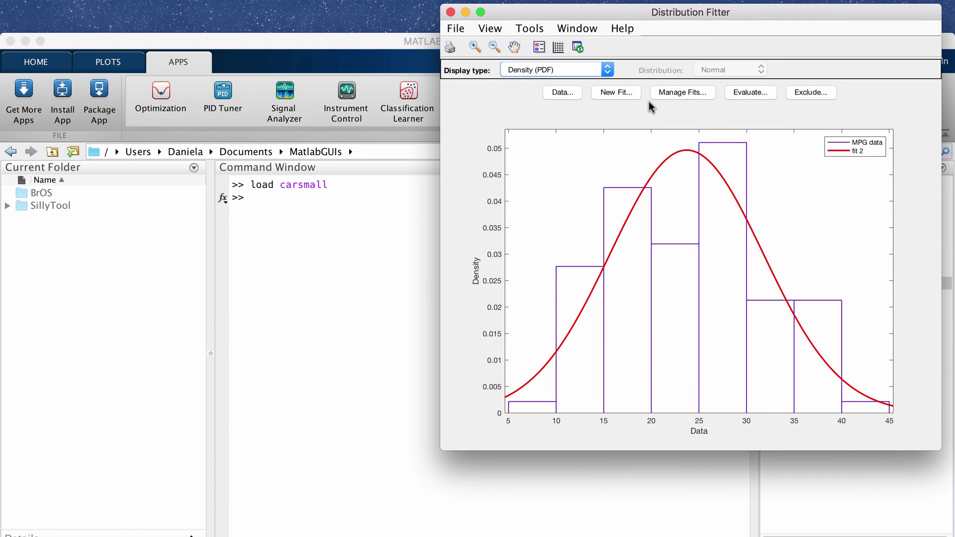
click(626, 93)
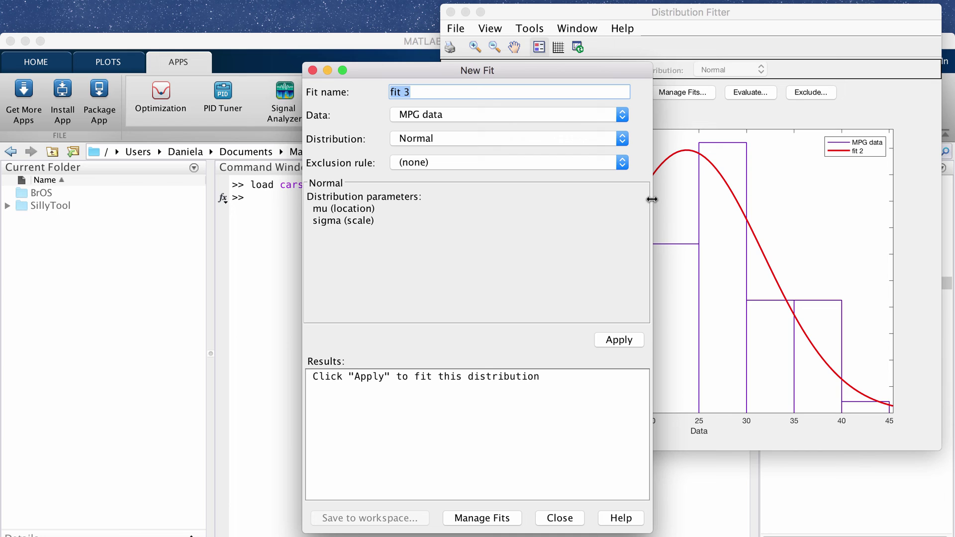
click(559, 518)
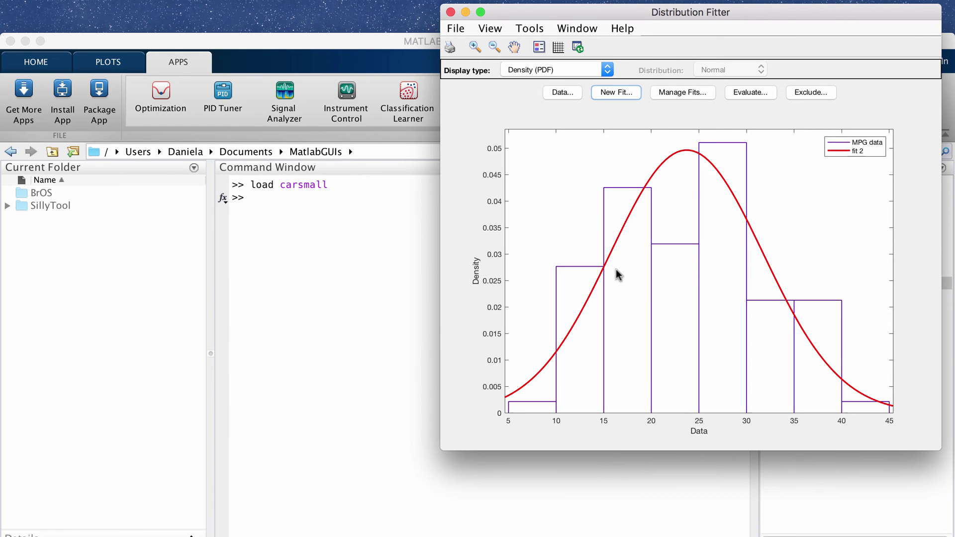
click(616, 94)
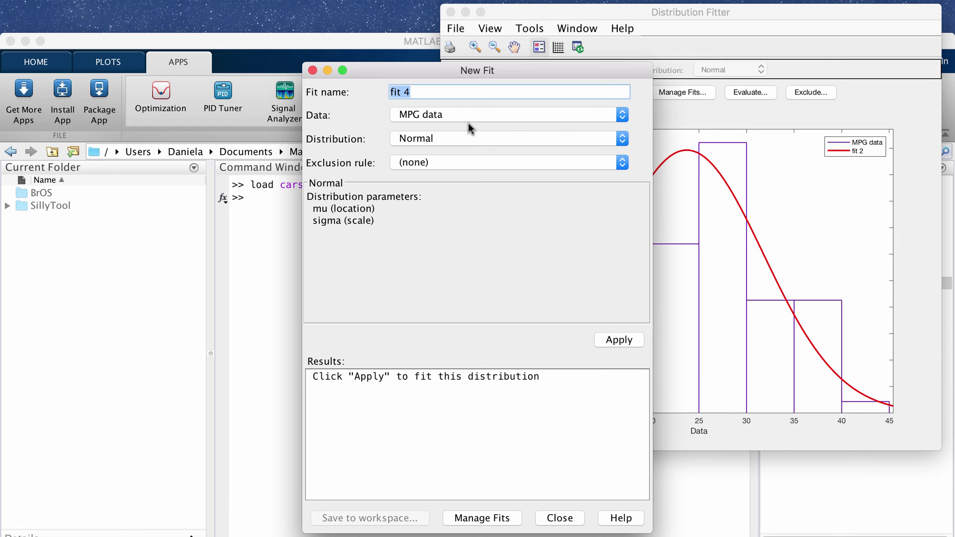
Apply Non-parametric fit 4 (Normal kernel, bandwidth 4.11428) to MPG data and close the editor.
click(460, 138)
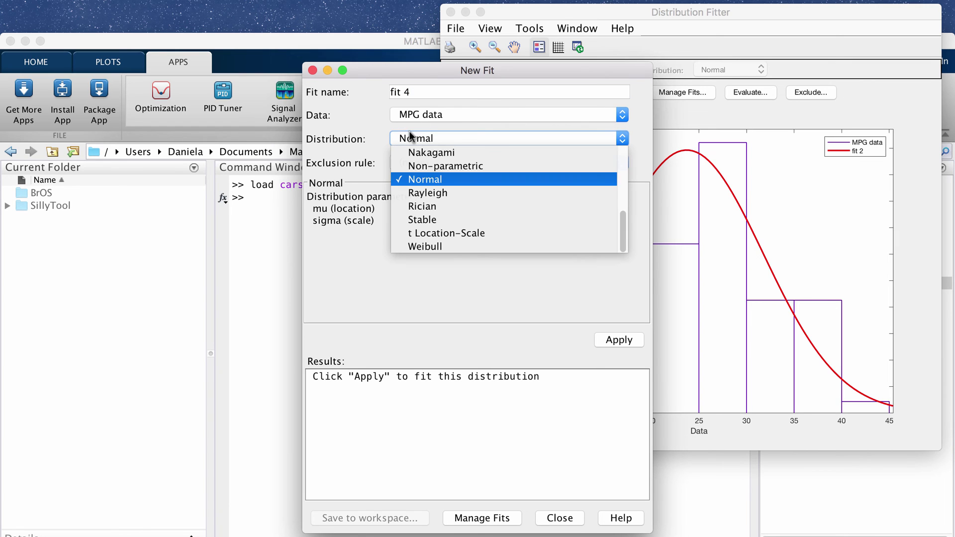
click(469, 165)
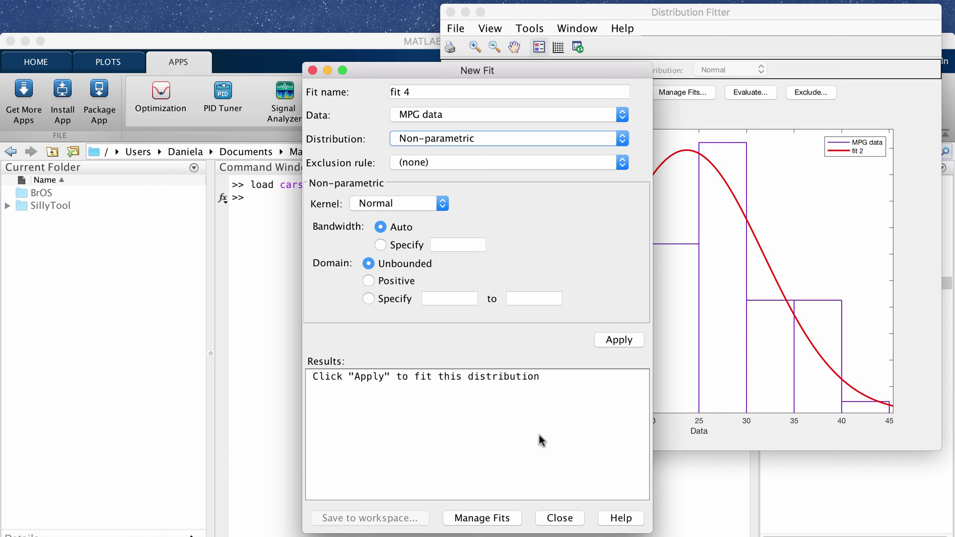
click(629, 340)
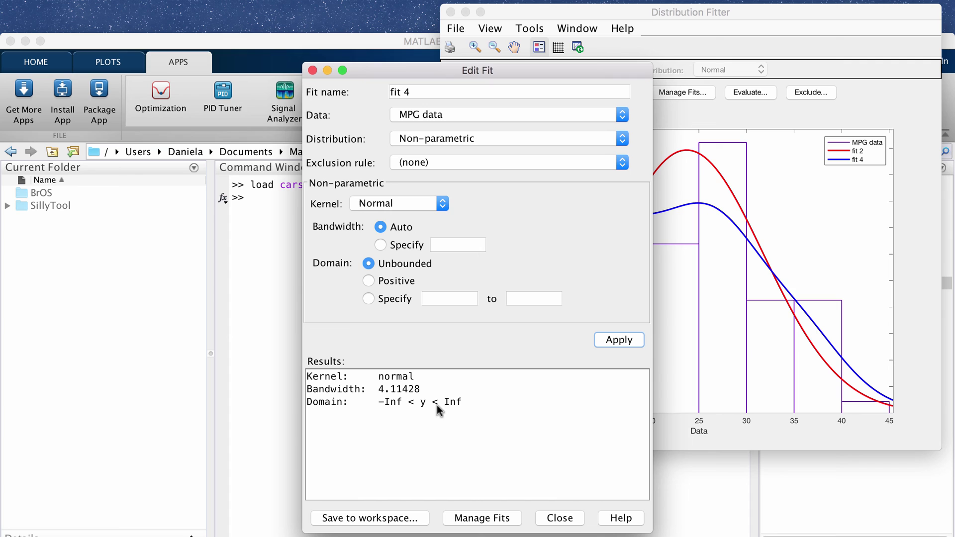
click(560, 520)
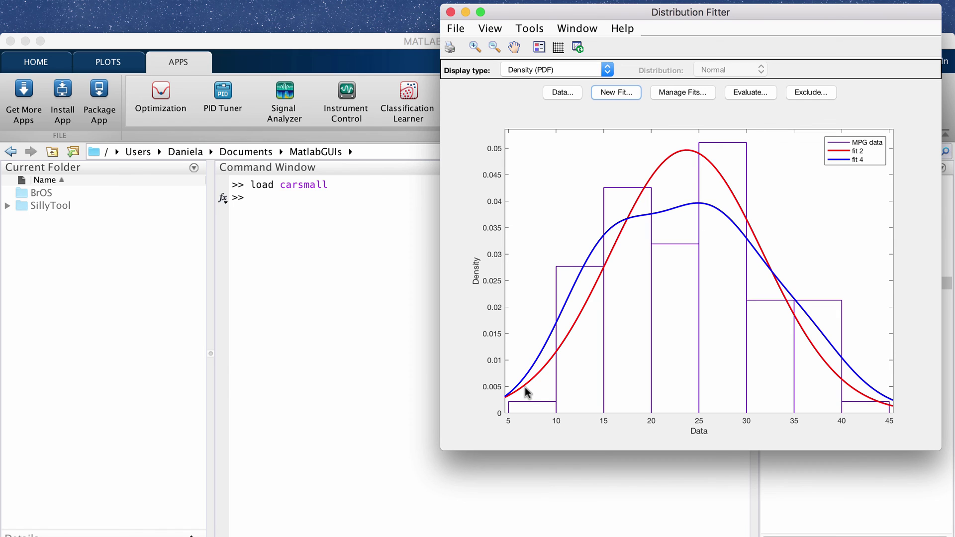
Uncheck Plot for fit 2 in the fit list, leaving only fit 4 displayed.
click(697, 92)
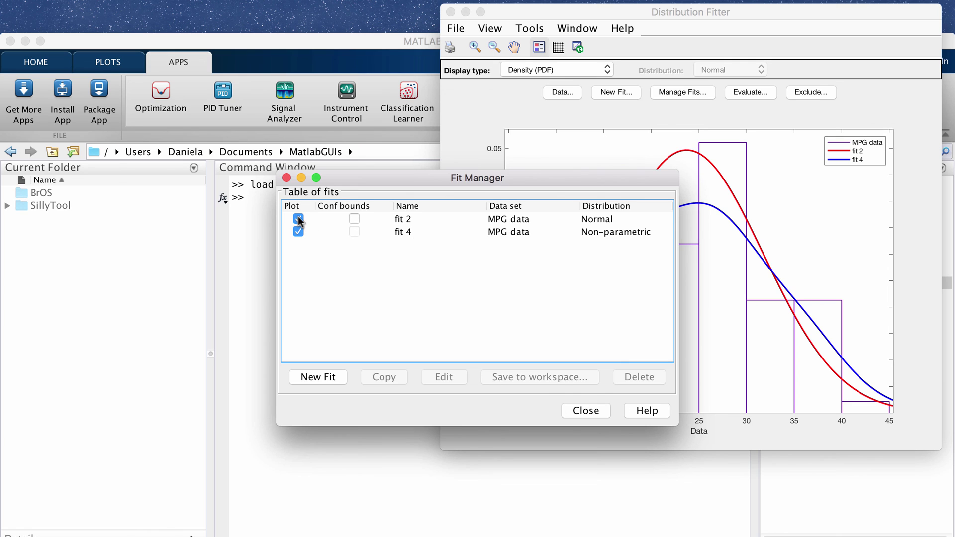
click(299, 219)
key(Escape)
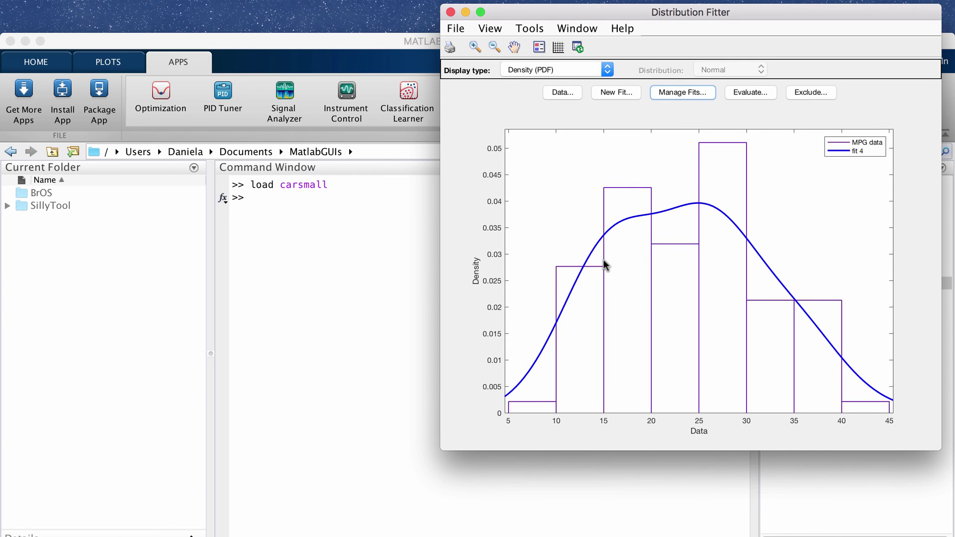